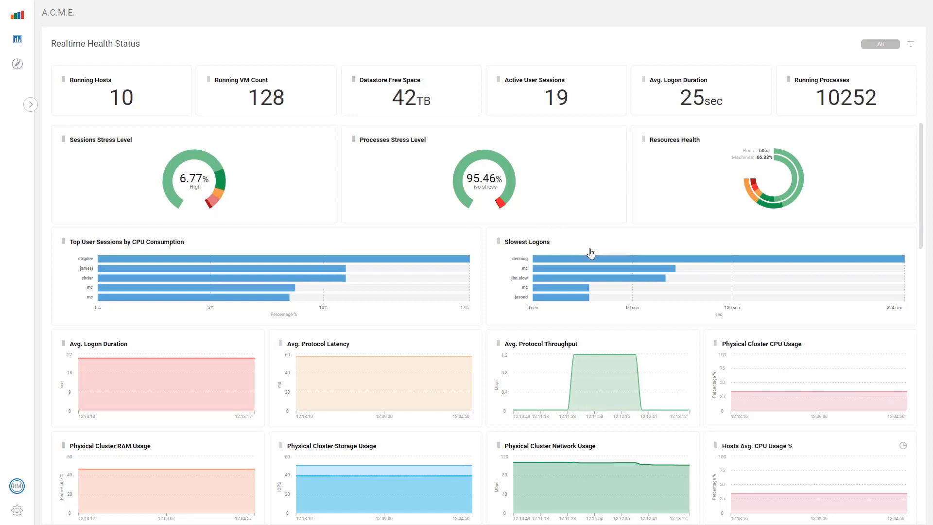
- Drill into the Slowest Logons chart to list all user sessions ranked by logon duration
scroll(473, 265, down, 4)
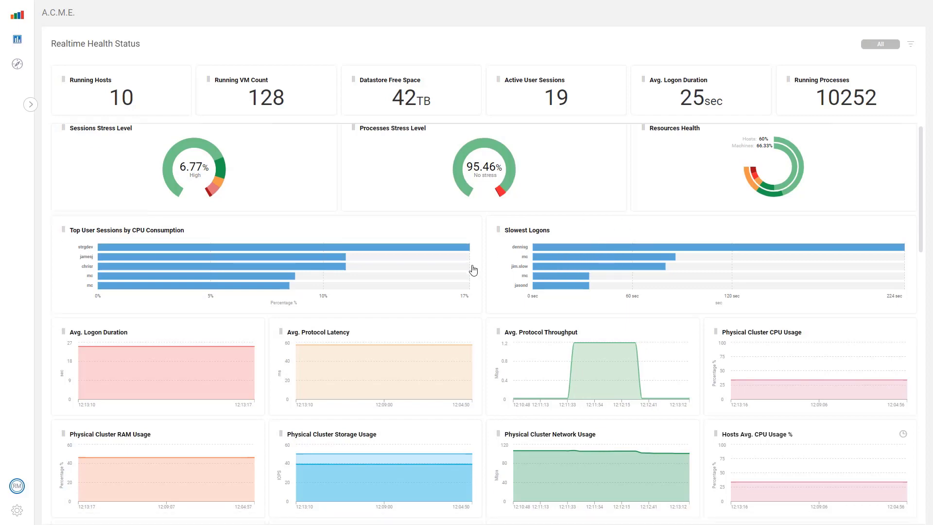
scroll(473, 265, up, 4)
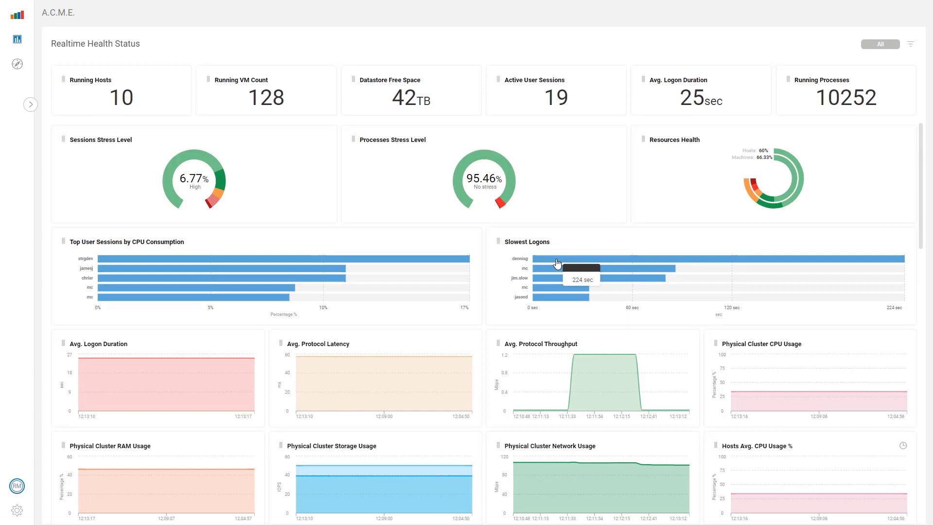
click(557, 263)
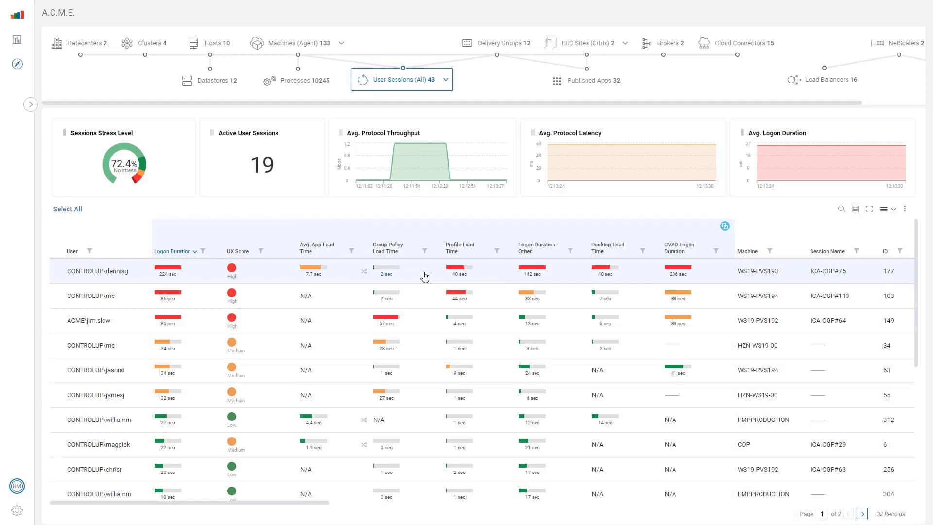
mouse_move(394, 247)
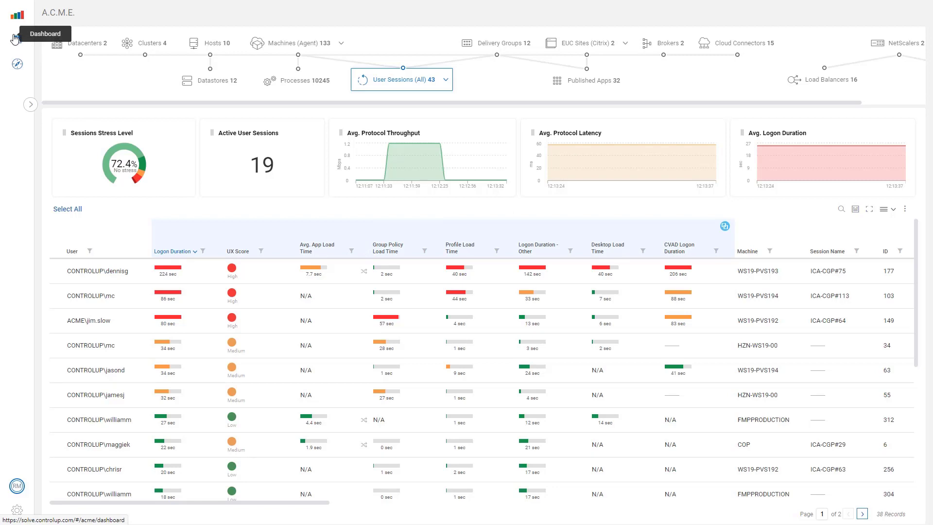
- Open Machines (All) from the dashboard and scroll the table right to the CPU columns
click(16, 39)
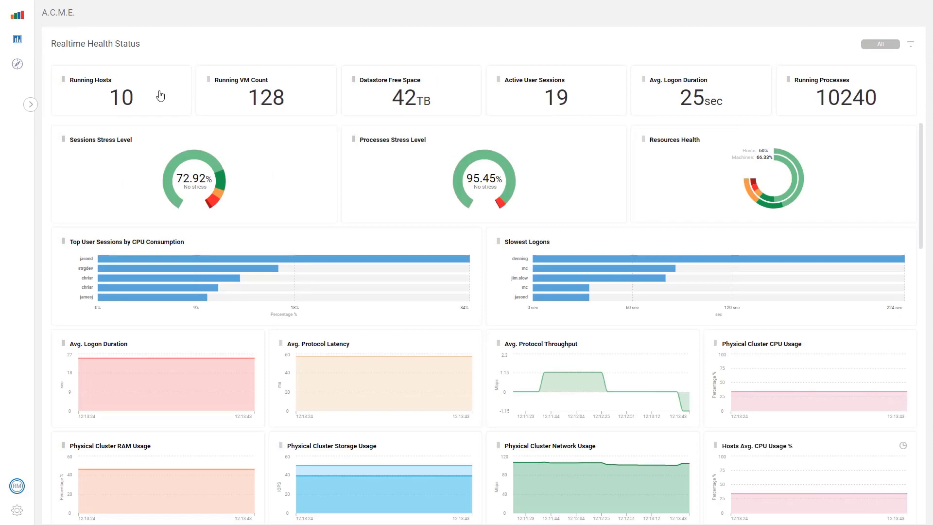
click(254, 95)
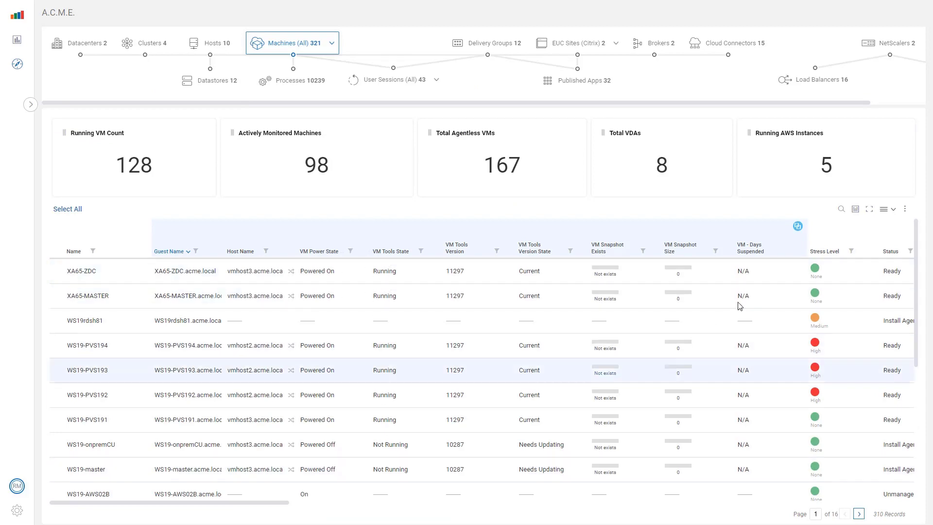
drag(266, 508, 516, 495)
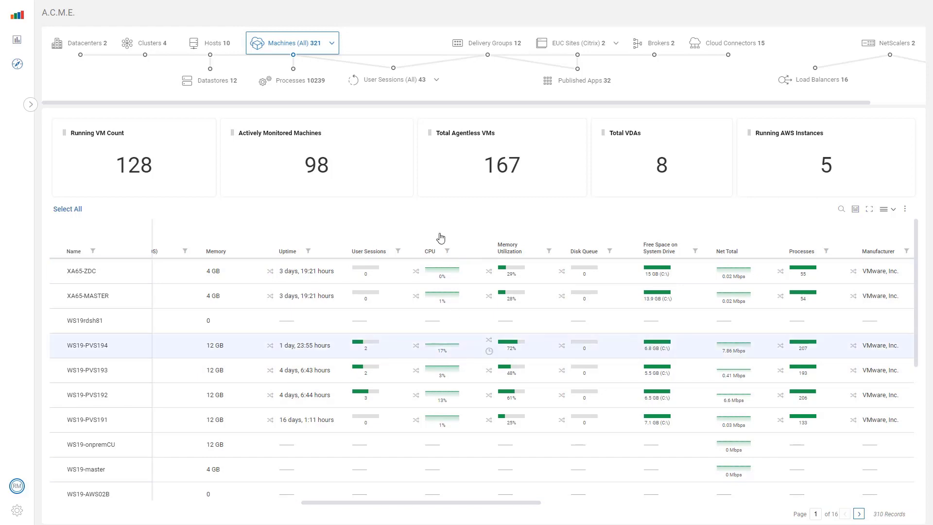
- Filter the machines list to CPU greater than 10%
click(447, 251)
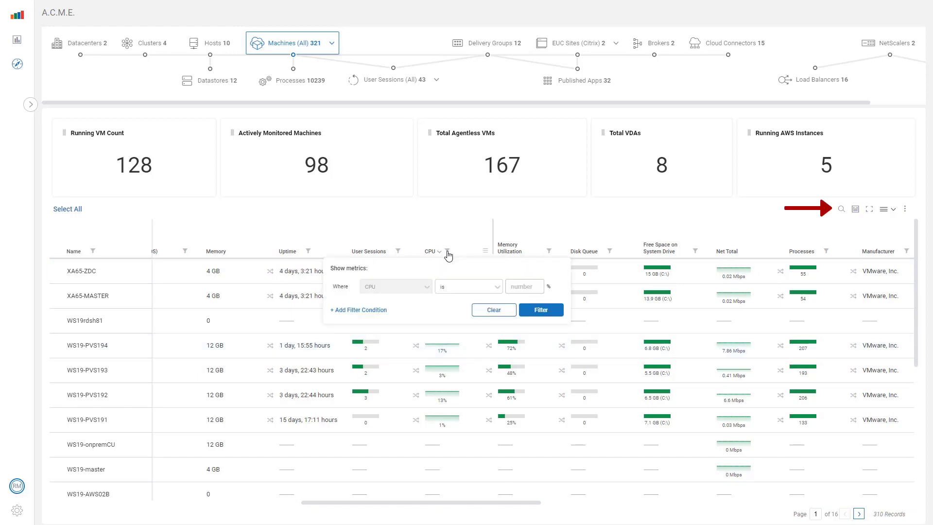
click(461, 290)
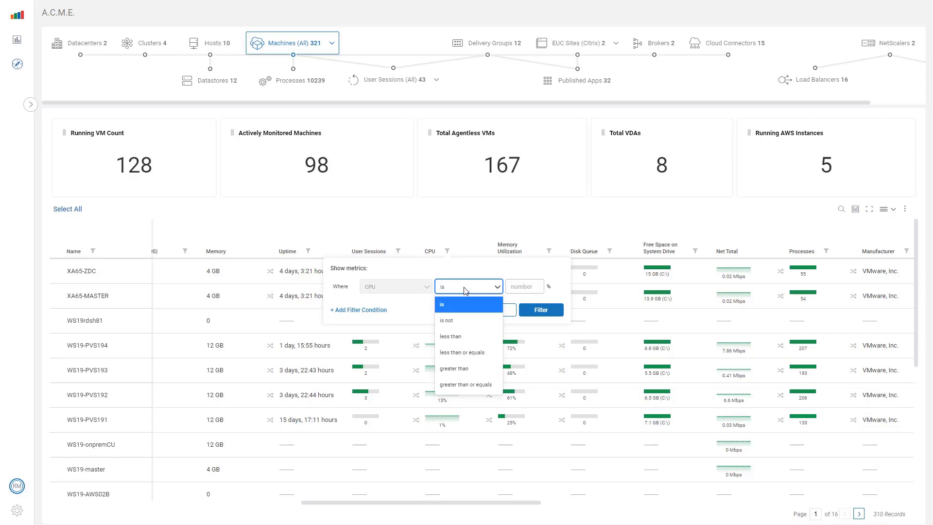
click(457, 368)
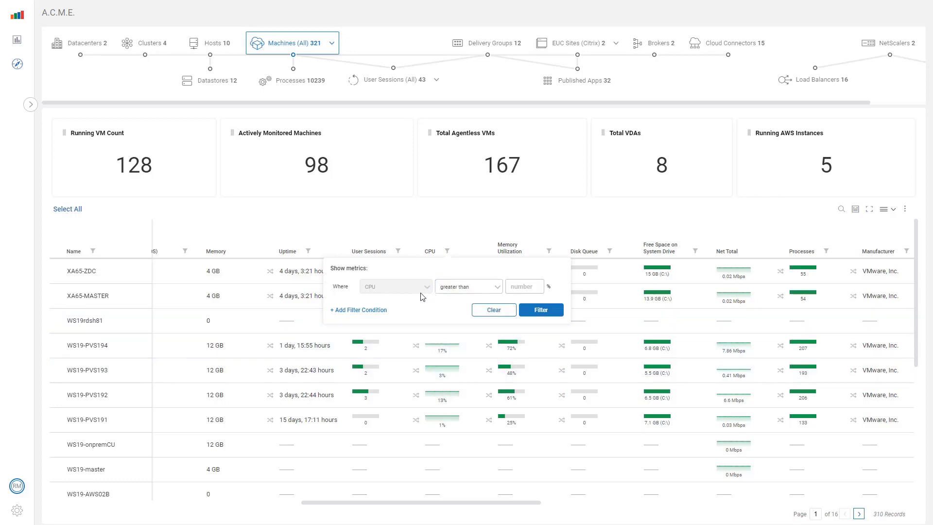
click(525, 285)
text(10)
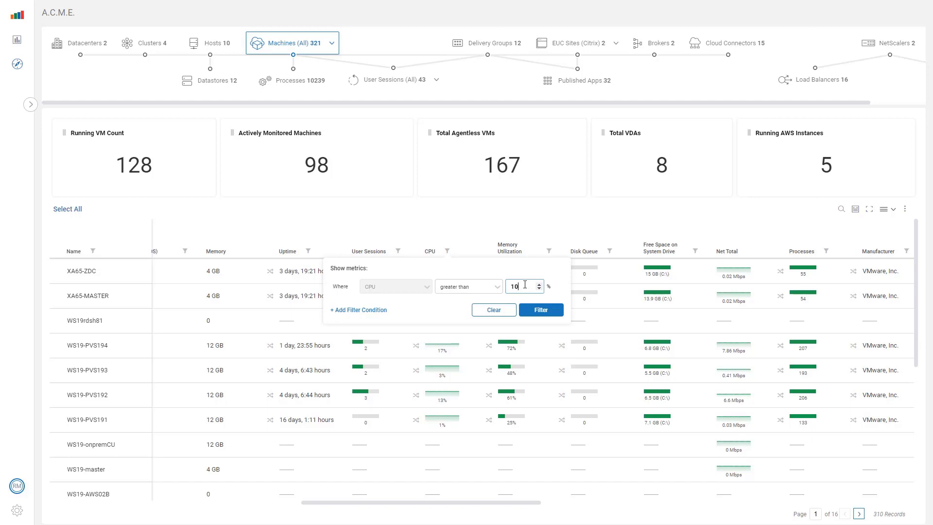
click(539, 314)
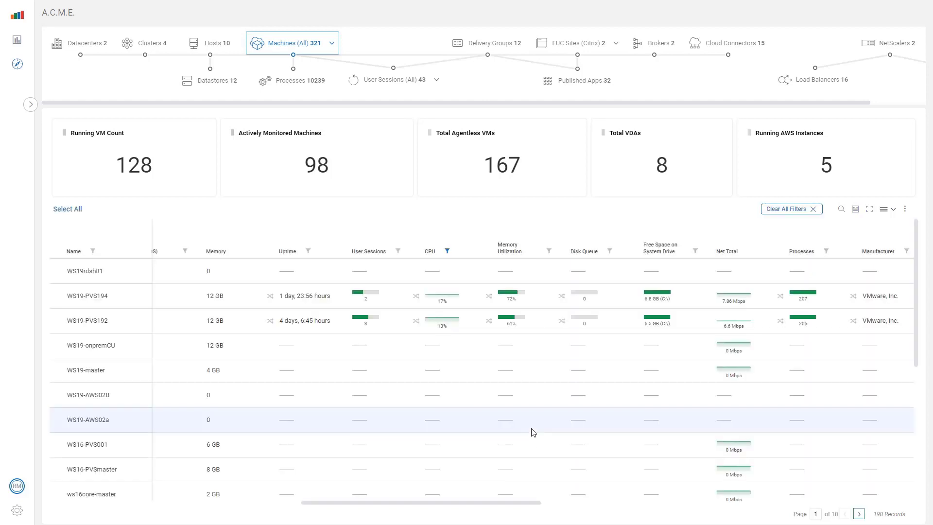
- Filter the Operating System column to 'is like' Windows, leaving 64 machines
drag(510, 504, 383, 514)
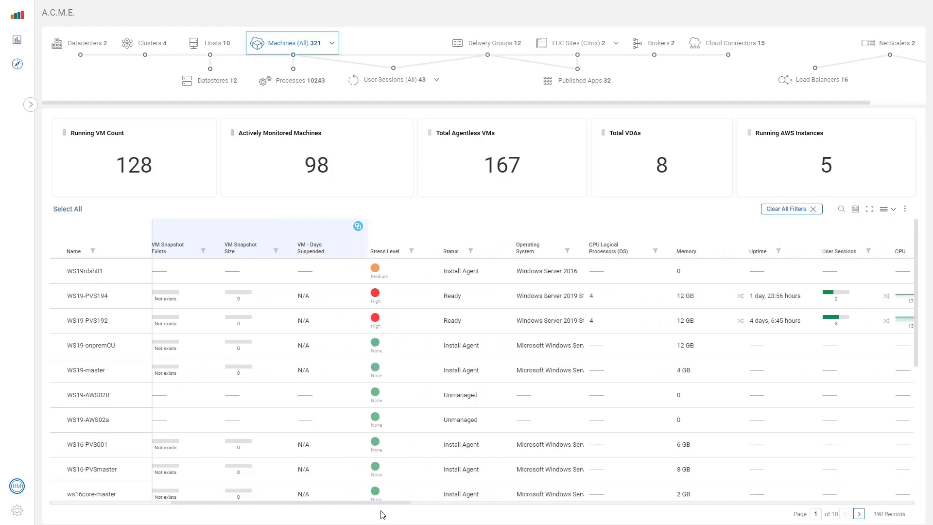
click(567, 251)
text(Windows)
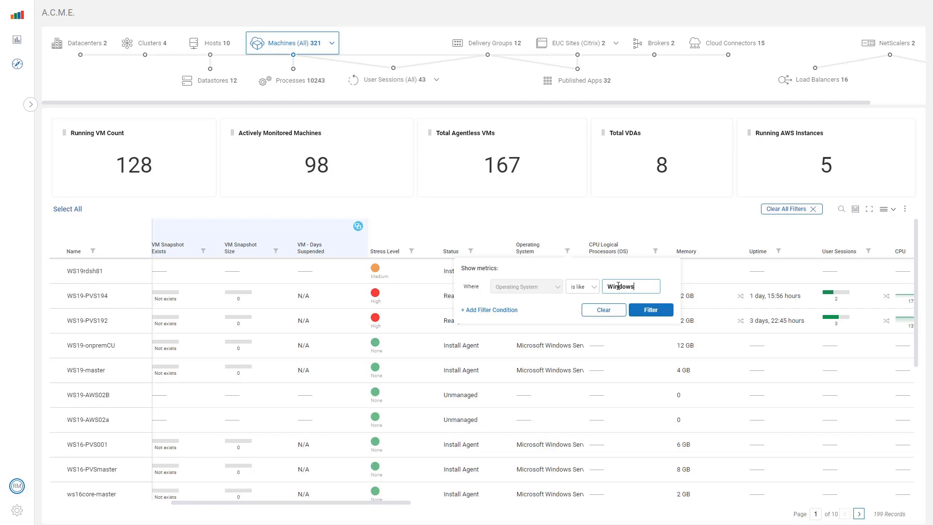
click(651, 309)
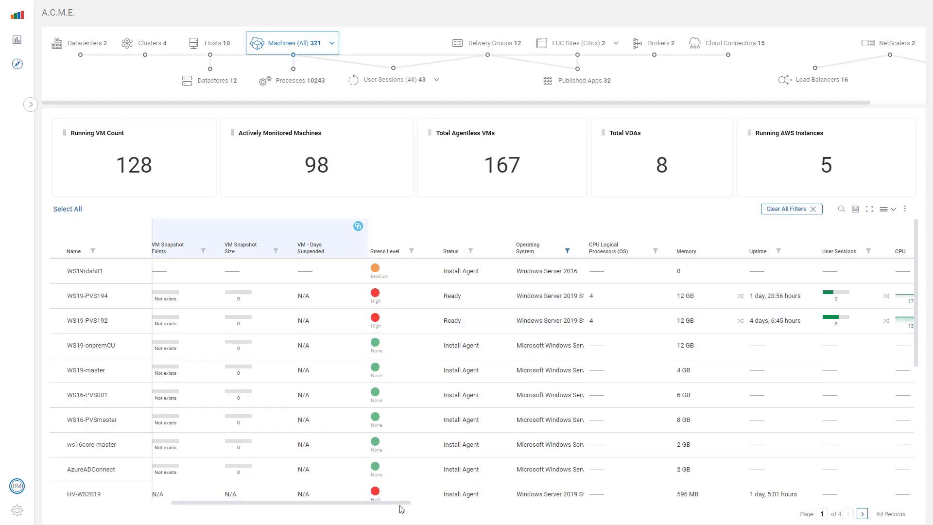
drag(408, 503, 591, 462)
- Sort the machines by CPU usage, highest first
click(219, 251)
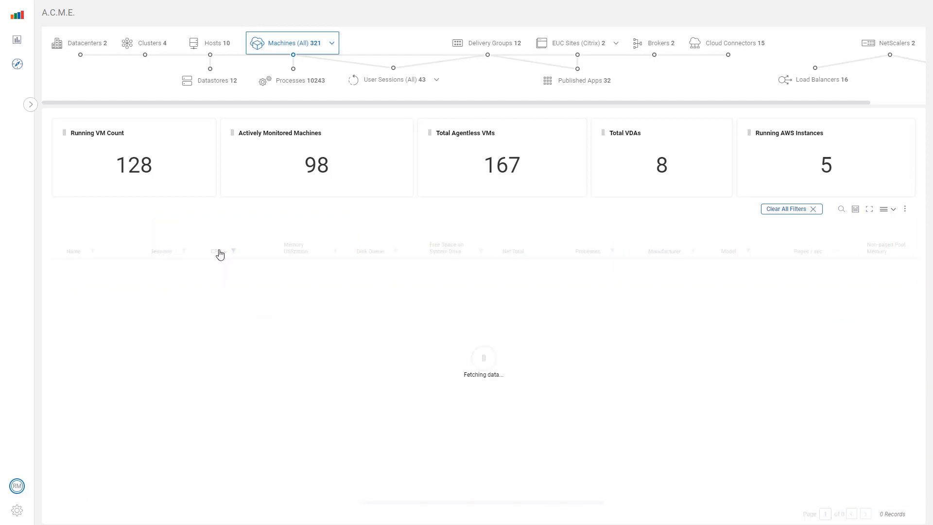
drag(916, 241, 922, 260)
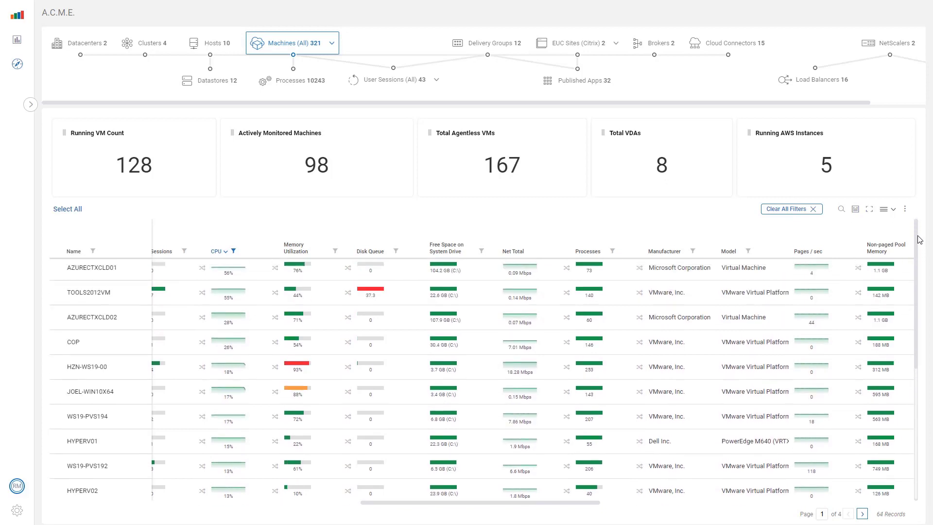
drag(520, 503, 475, 515)
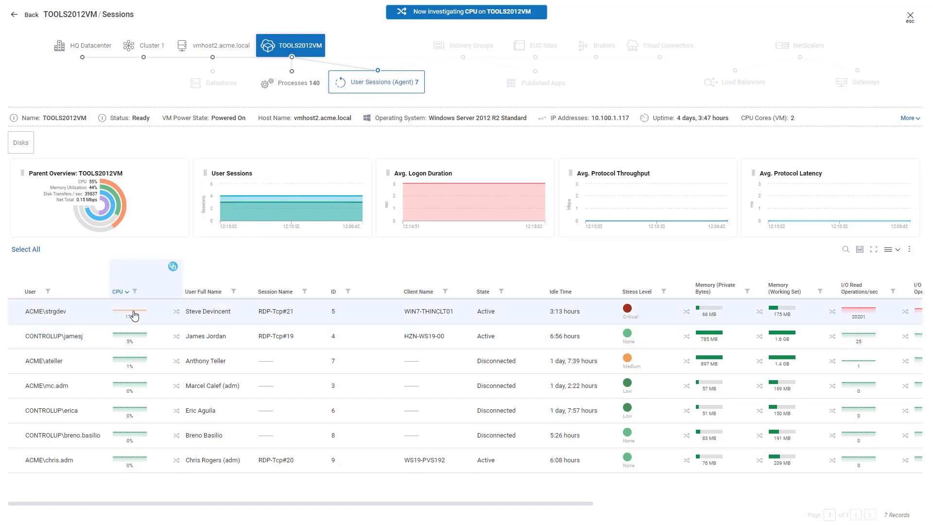
- Drill into TOOLS2012VM's top session processes, where Dynamo.exe leads CPU, then return to Machines
click(128, 315)
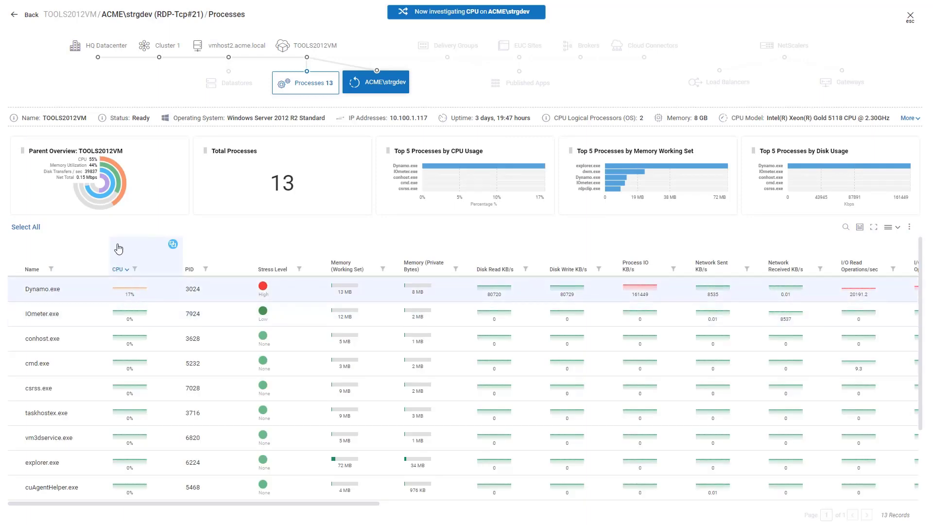
click(27, 14)
click(26, 14)
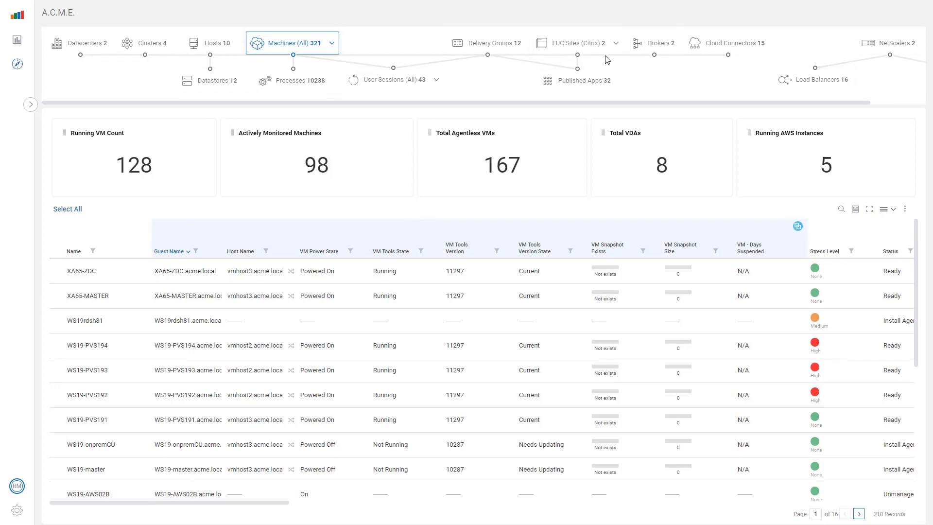
- Switch EUC Sites to Horizon, then Citrix, then show the 15 Cloud Connectors
click(616, 45)
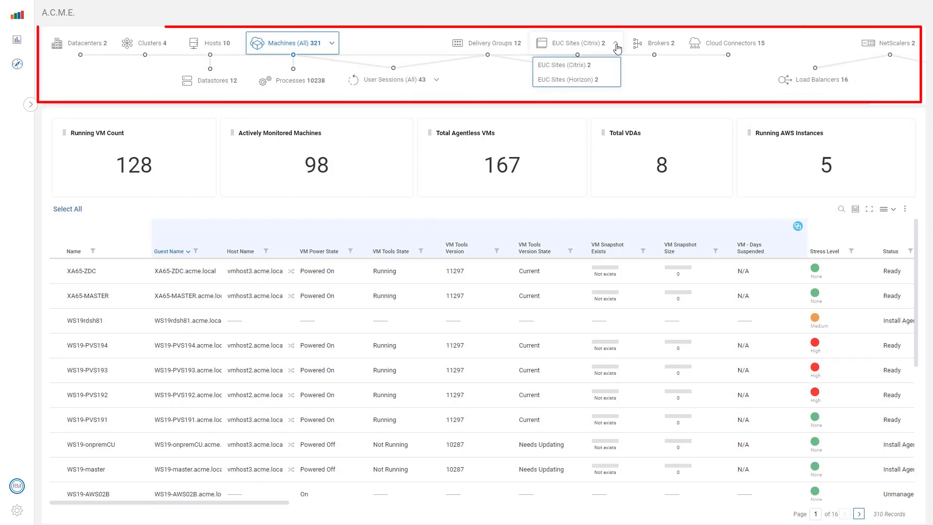
click(586, 81)
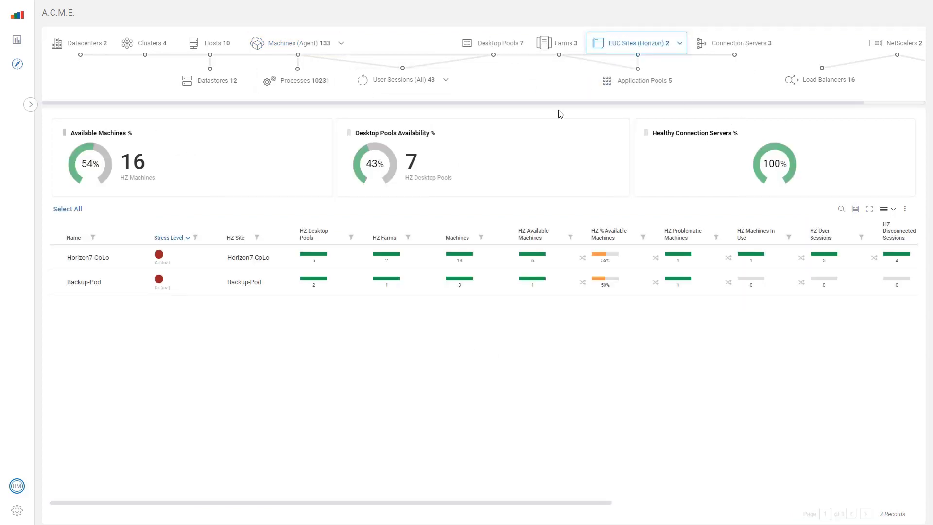
click(680, 44)
click(646, 69)
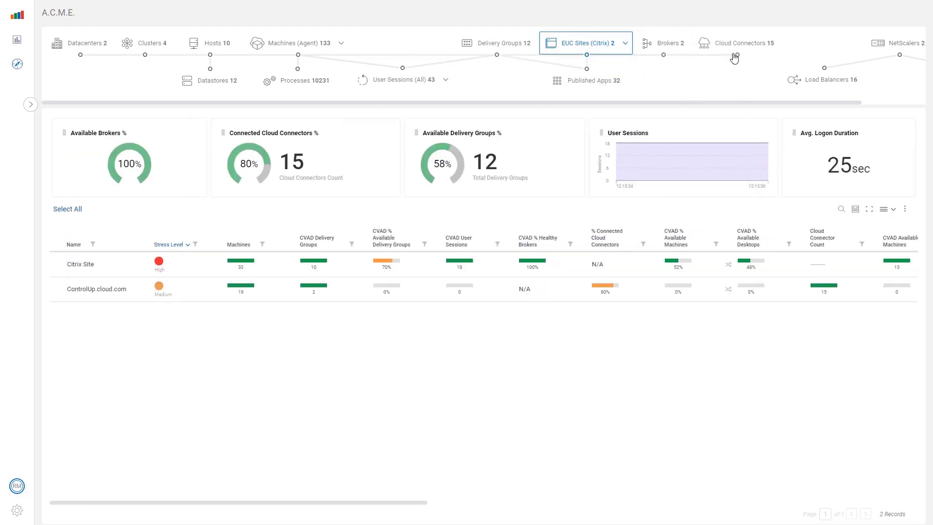
click(734, 45)
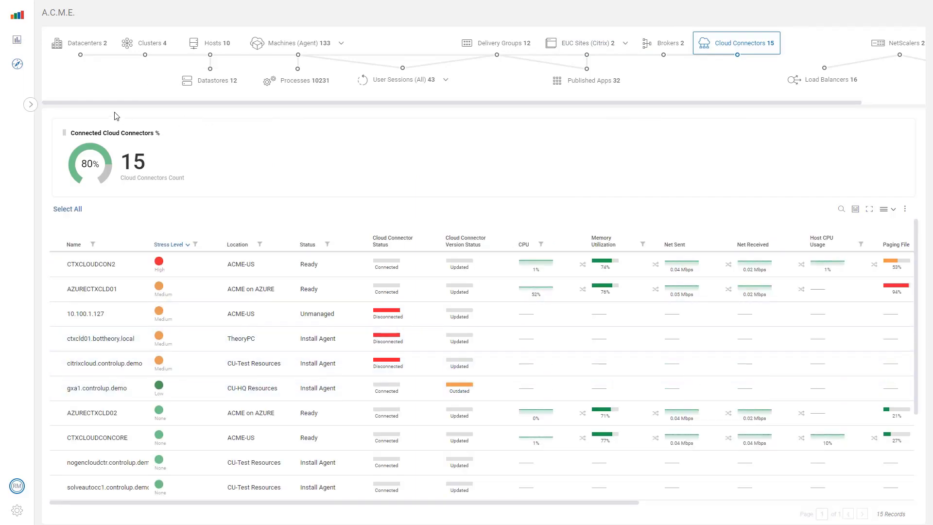
- Show the Hosts Avg. RAM Usage history over 72H on the Realtime Health Status dashboard
click(17, 40)
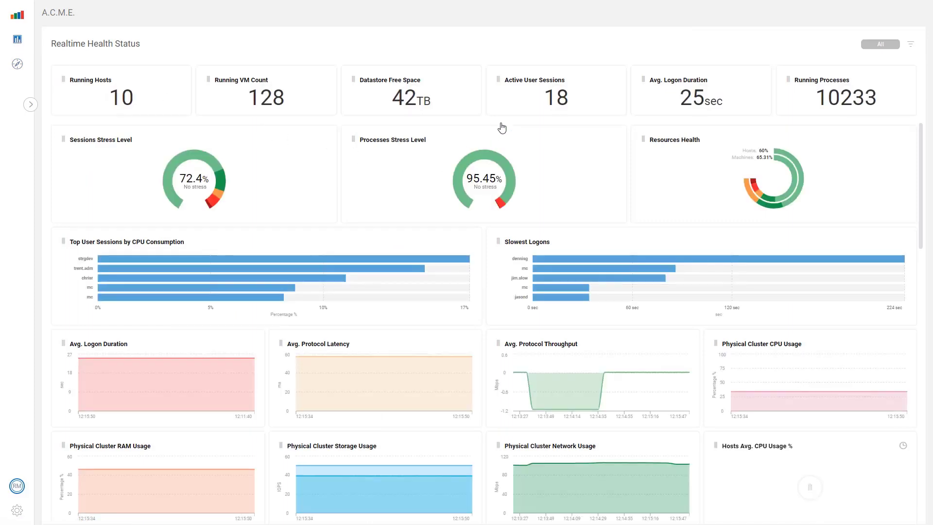
scroll(493, 164, down, 3)
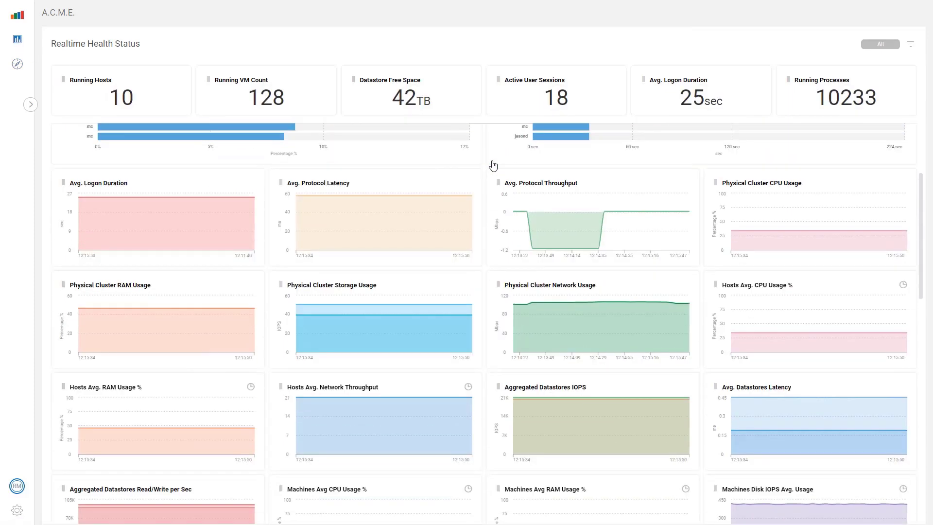
scroll(493, 165, down, 3)
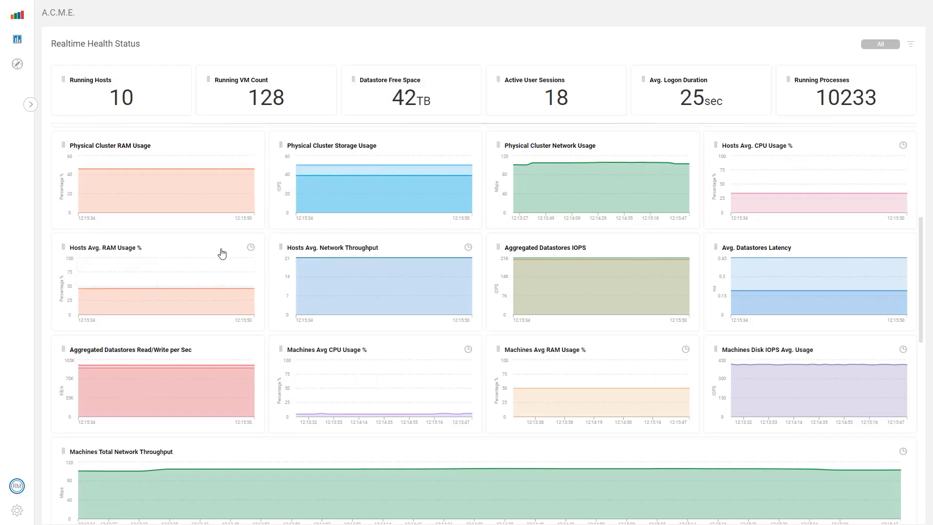
click(250, 248)
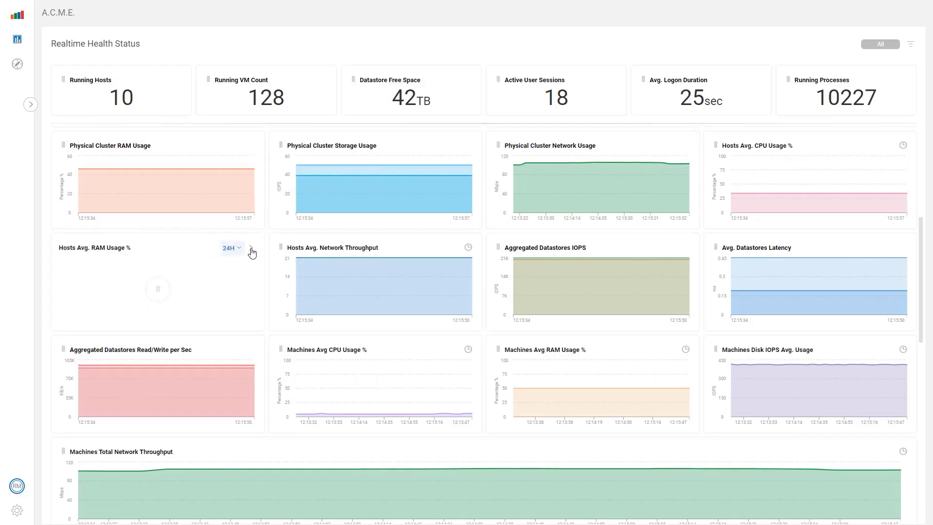
click(240, 252)
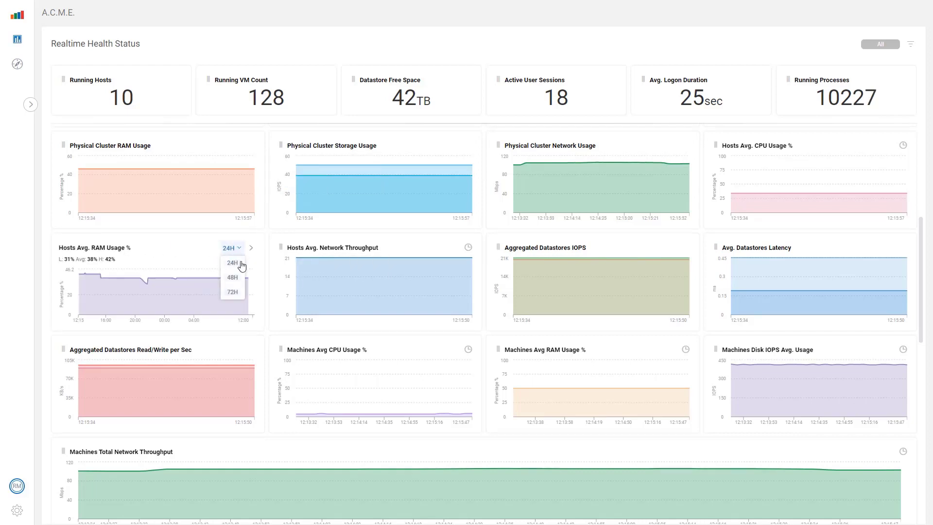
click(233, 298)
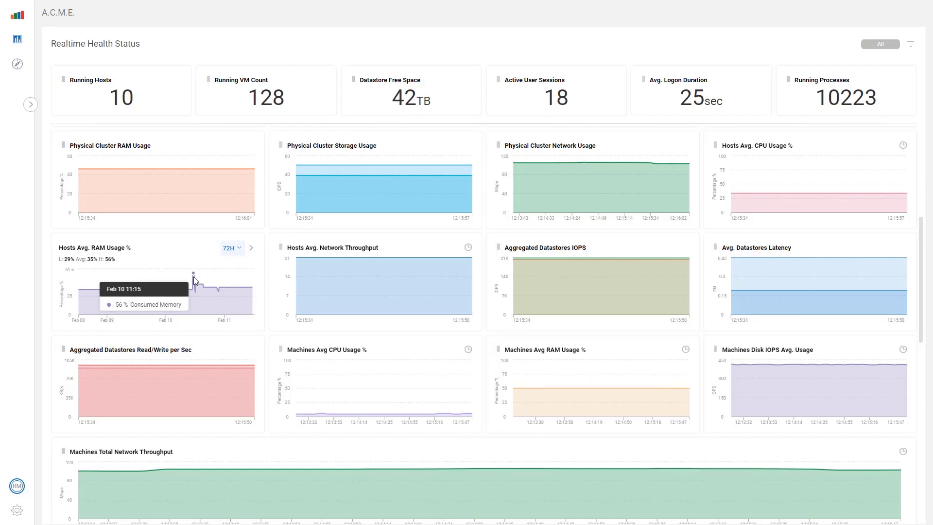
scroll(266, 279, up, 1)
scroll(267, 278, up, 5)
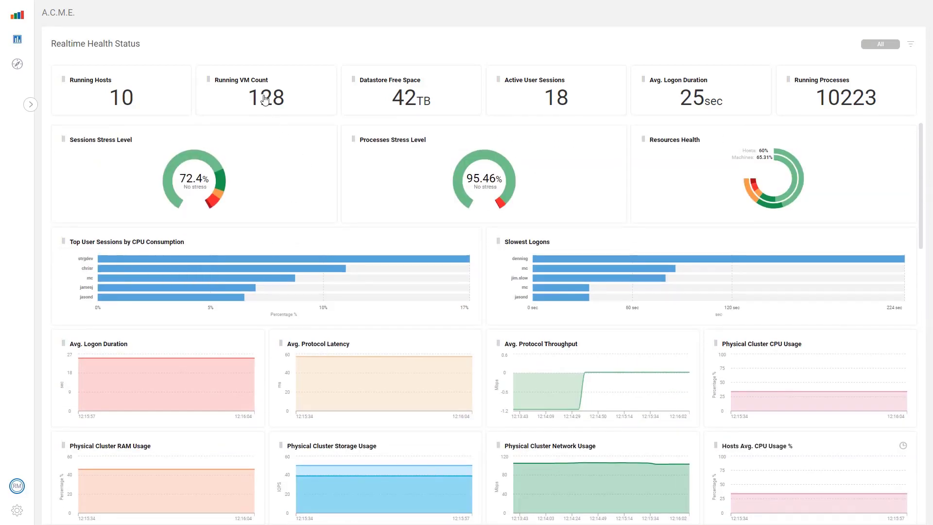
- View history for HyperV02.acme.local from Running Hosts, then close Host Trends back to hosts
click(115, 97)
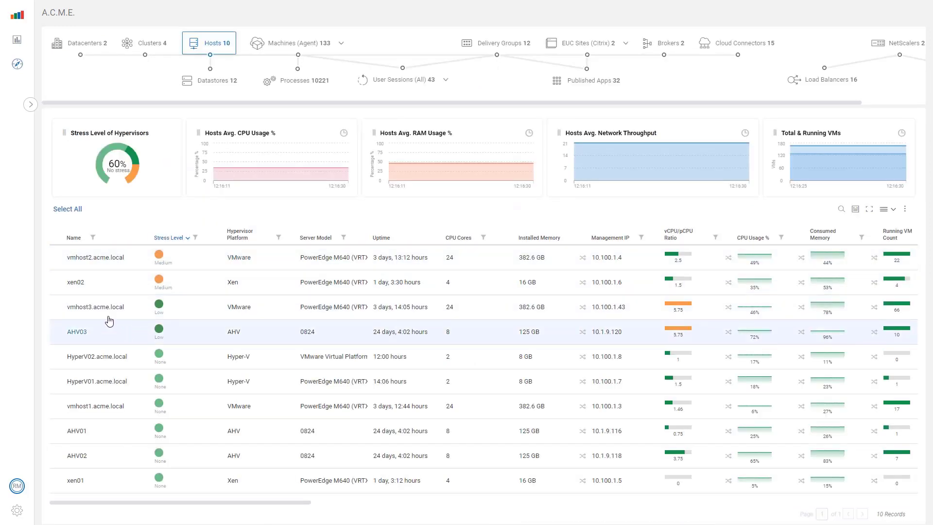
right_click(110, 362)
click(148, 372)
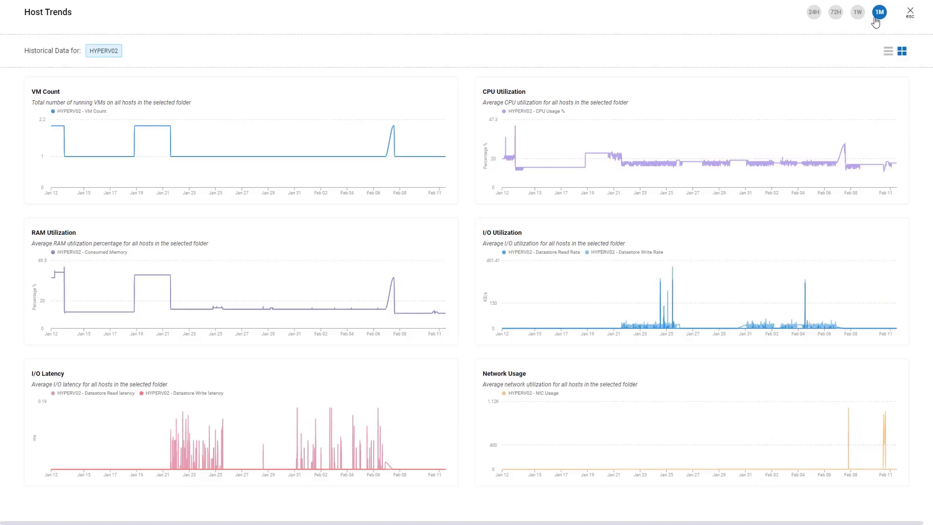
click(910, 11)
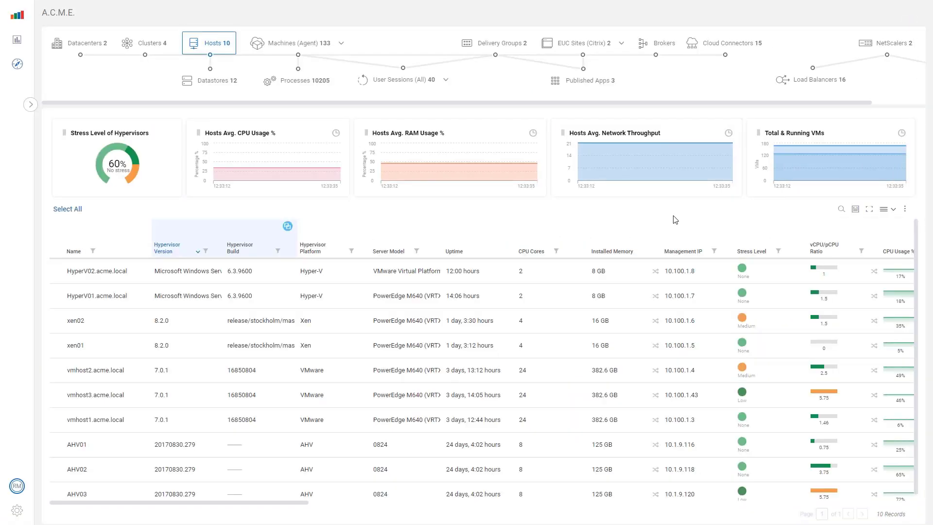
- Expand VDI_and_SBC > VMware Horizon in the folder tree and focus on W10 floating desktops
click(30, 104)
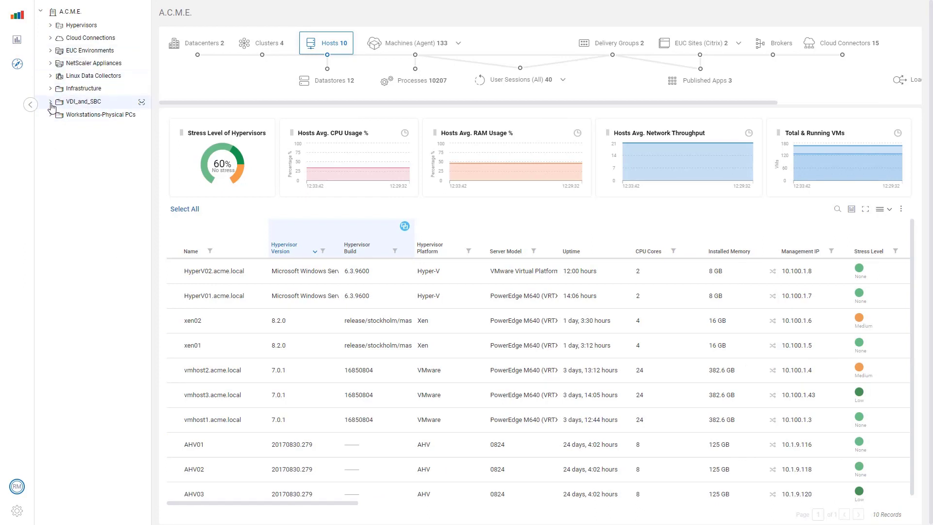
click(51, 102)
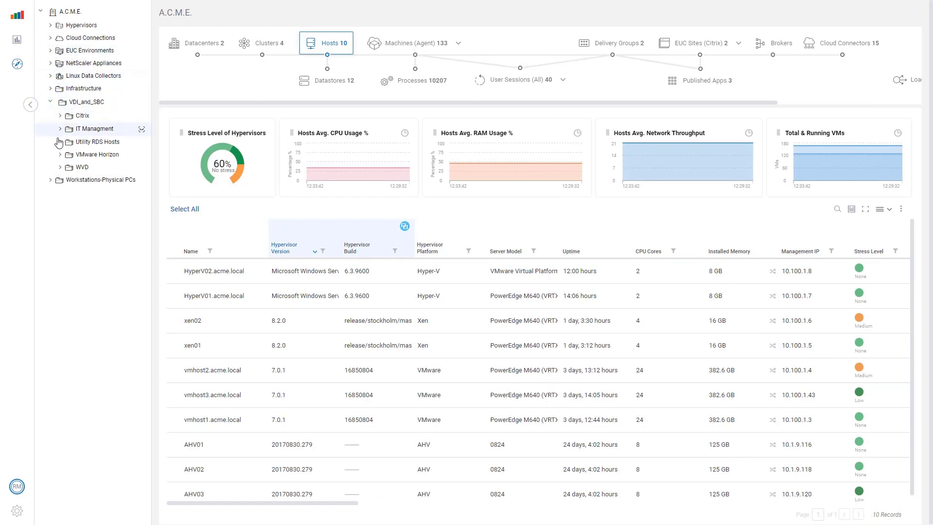
click(61, 154)
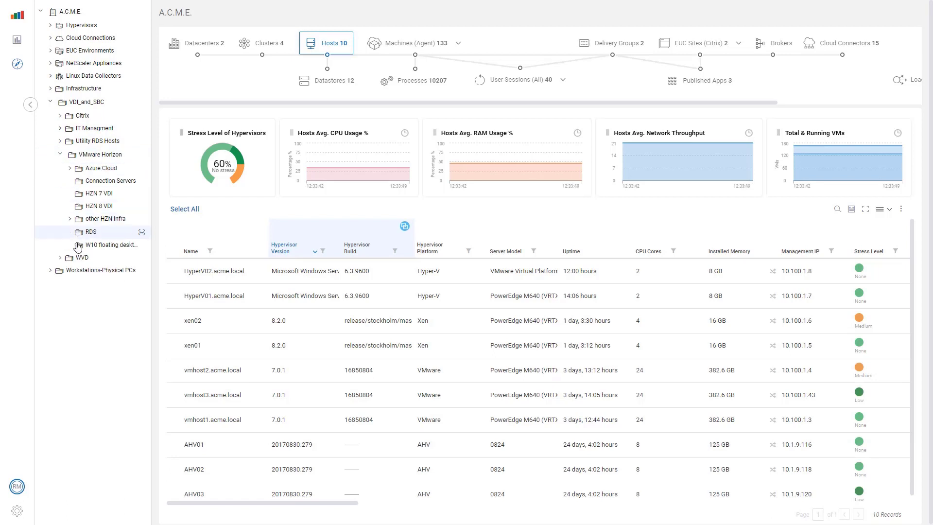
drag(84, 249, 126, 248)
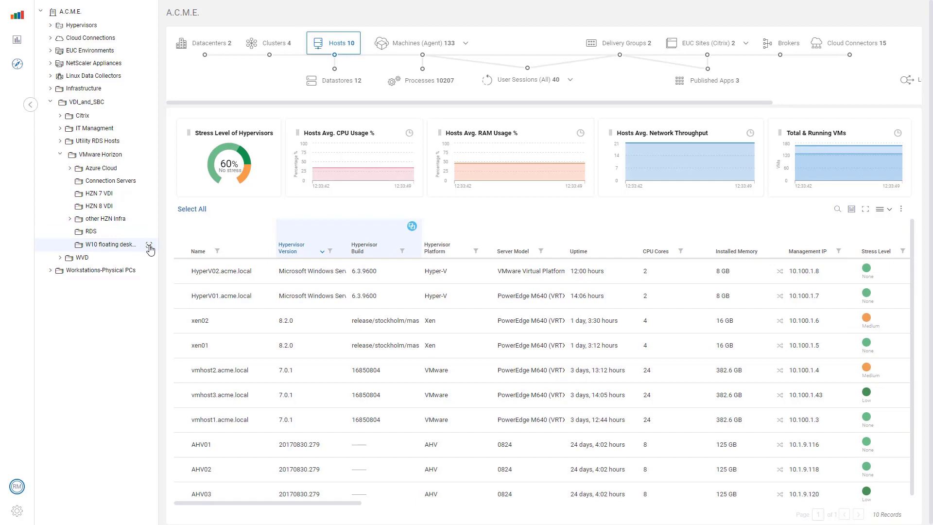
click(149, 246)
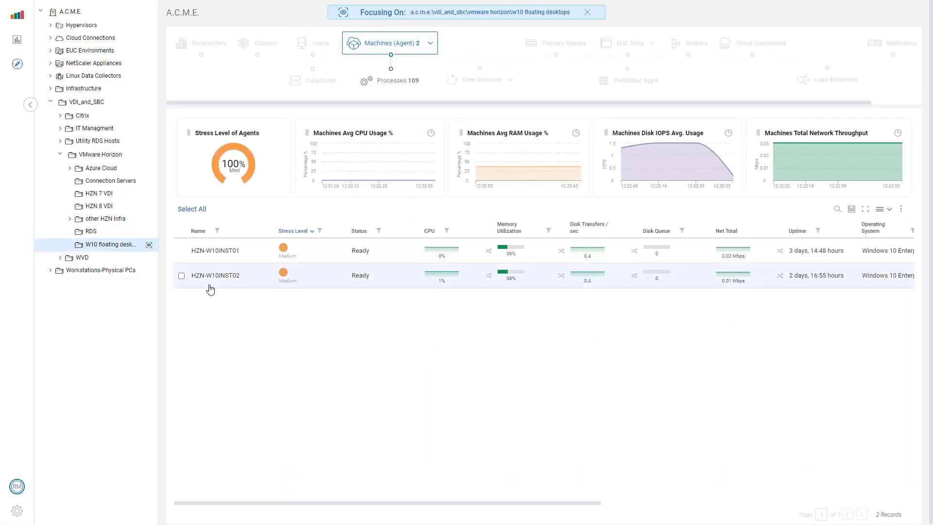